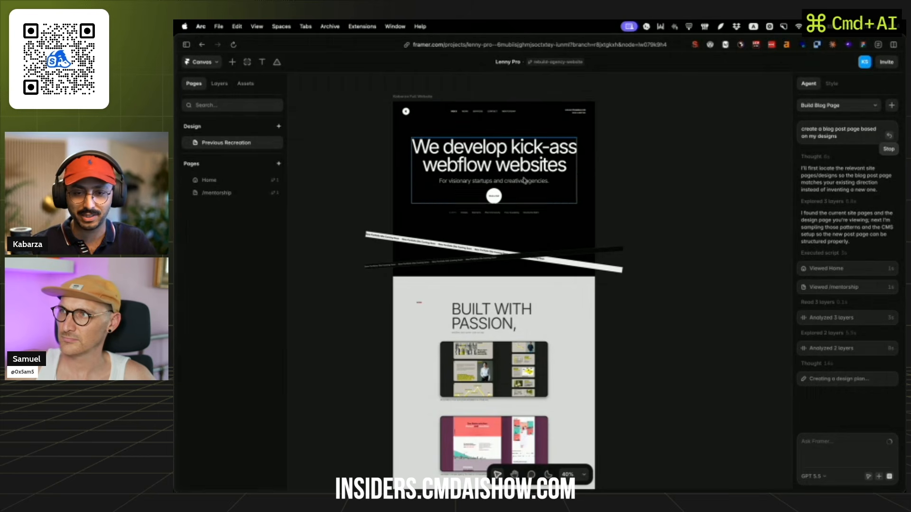
- Reduce the font size of the "We develop kick-ass webflow websites" heading by a few pixels
left_click(499, 164)
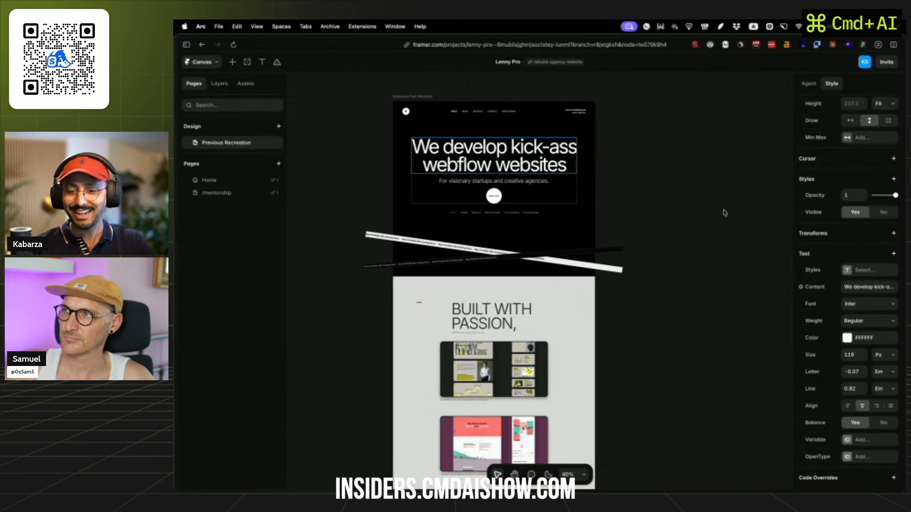
scroll(849, 370, "down", 1)
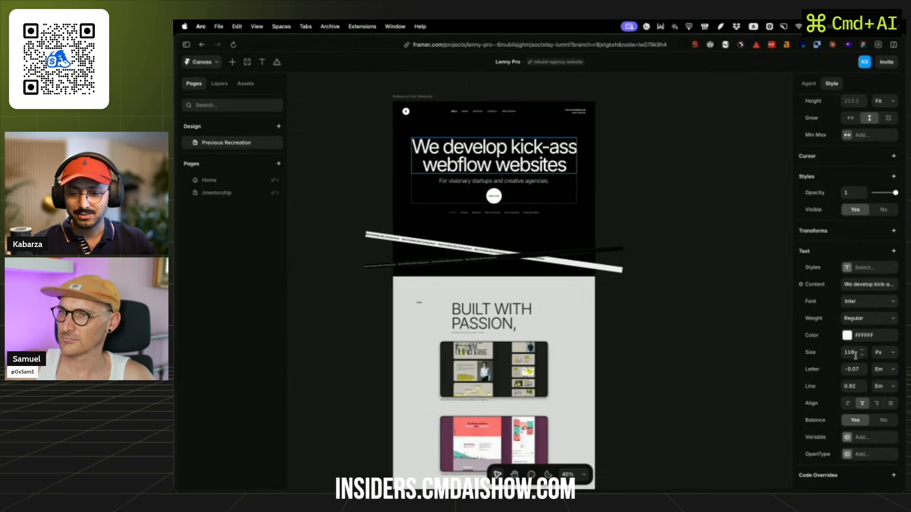
left_click(862, 356)
left_click(862, 357)
left_click(863, 356)
left_click(862, 356)
left_click(862, 357)
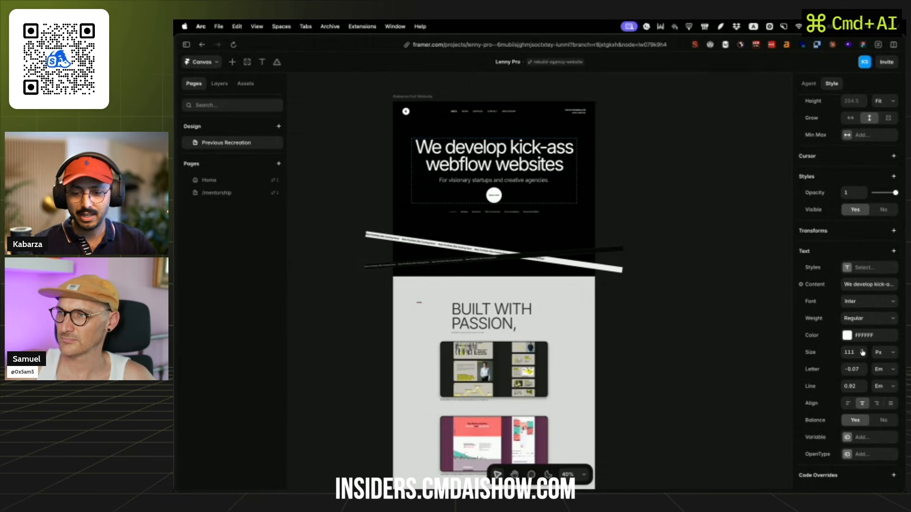
left_click(863, 351)
left_click(863, 351)
left_click(634, 217)
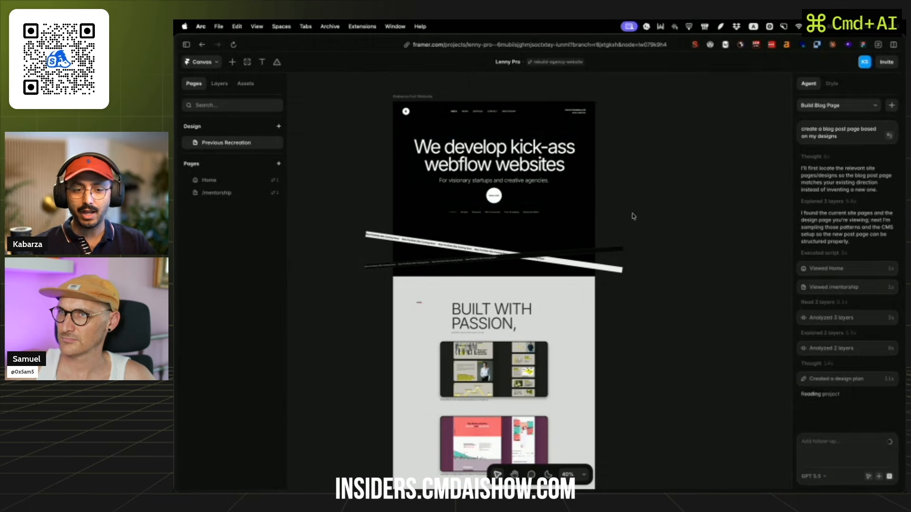
- Examine the hero section's text stack and the full website frame on the Previous Recreation design page
scroll(533, 164, "up", 5)
scroll(533, 165, "left", 2)
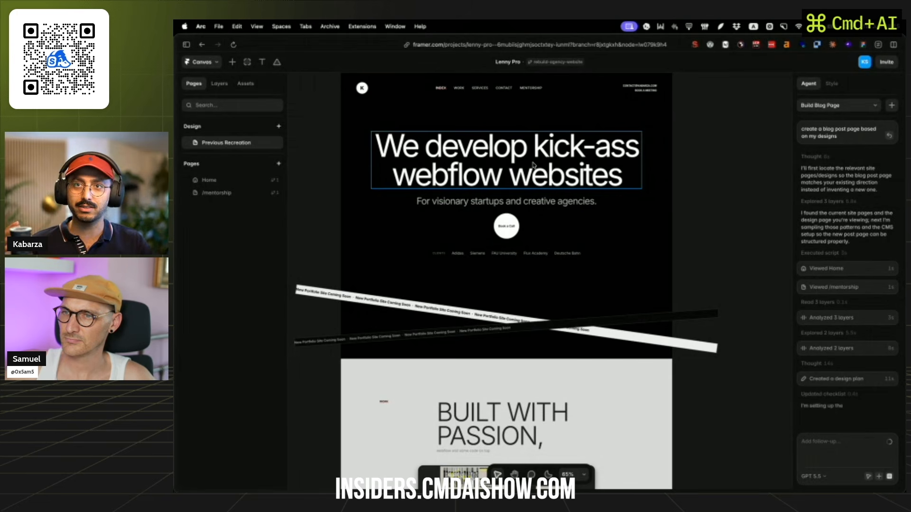
scroll(511, 204, "down", 2)
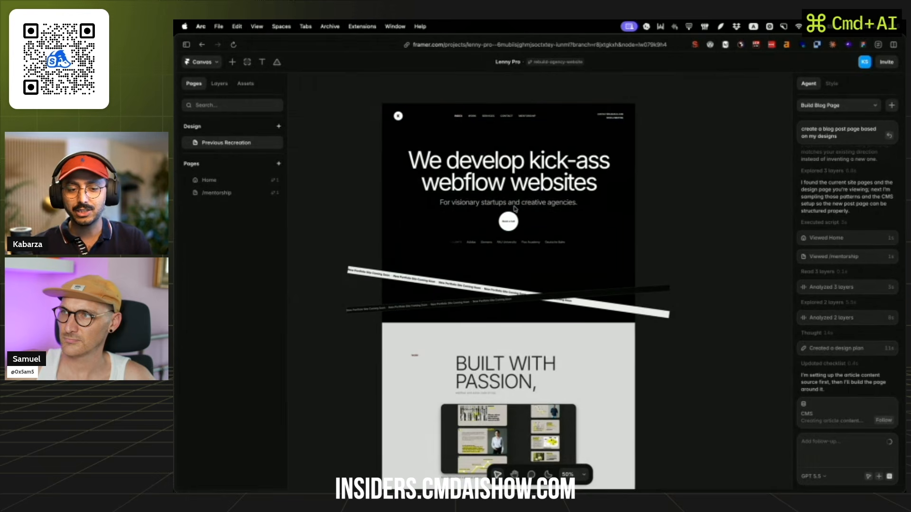
left_click(458, 203)
left_click(463, 225)
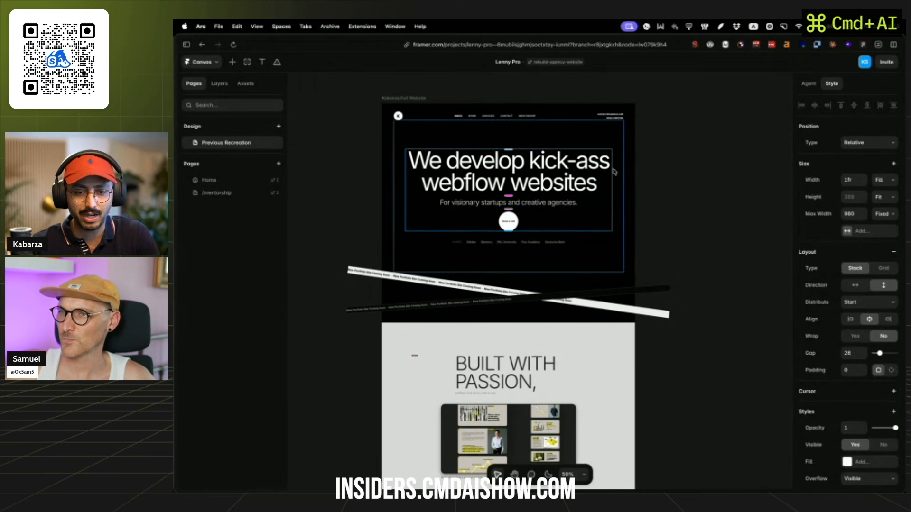
left_click(616, 142)
left_click(670, 126)
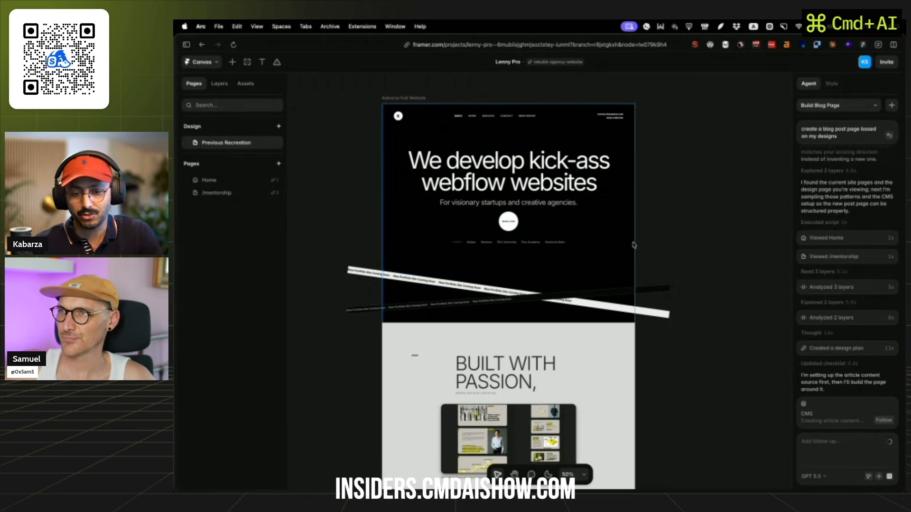
scroll(590, 214, "down", 5)
left_click(590, 214)
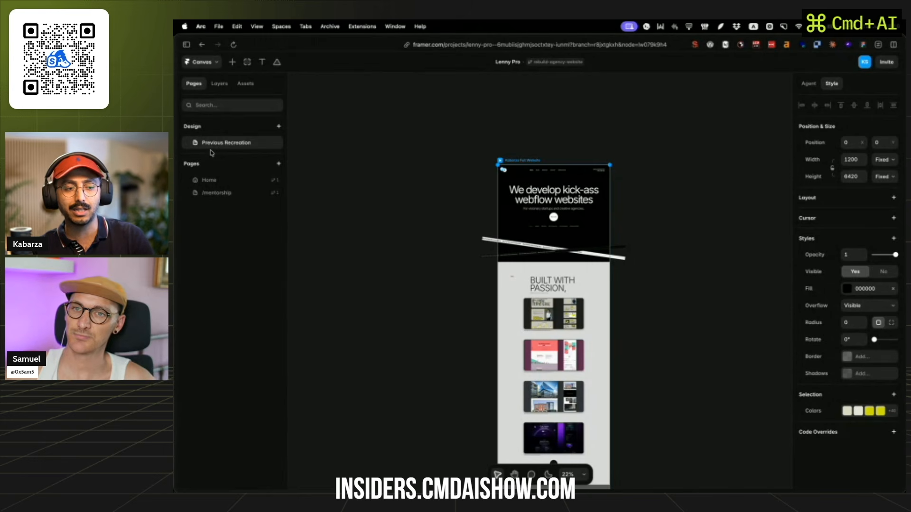
scroll(651, 163, "right", 3)
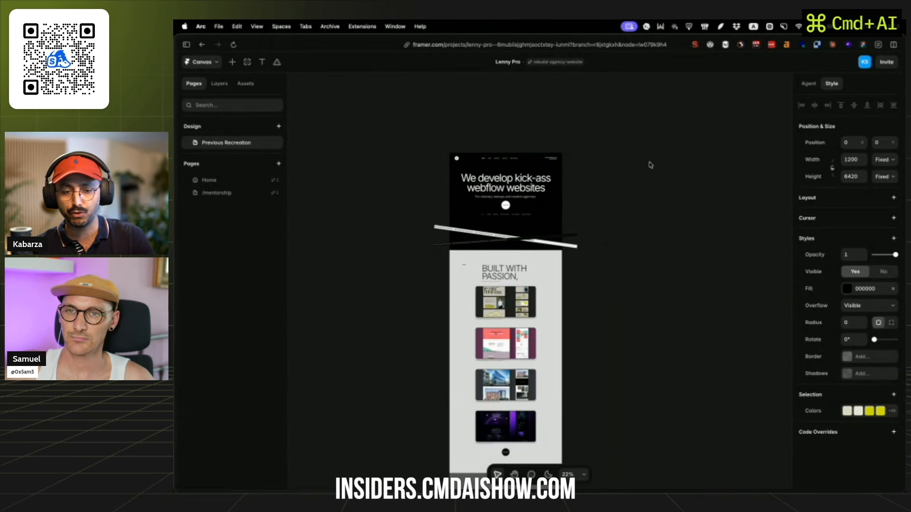
- Place a copy of the hero message block on the empty canvas beside the website frame and delete that copy
left_click(486, 169)
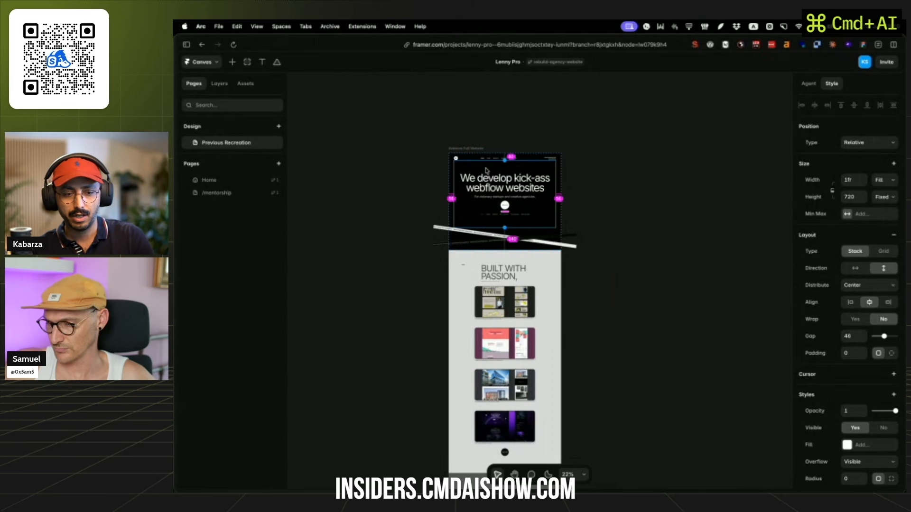
left_click_drag(487, 171, 643, 169)
left_click(649, 128)
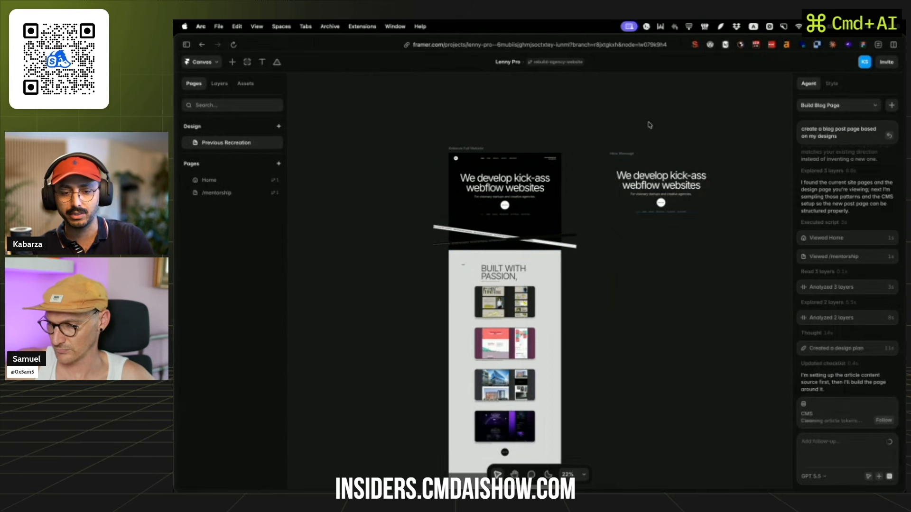
left_click(625, 155)
key("Delete")
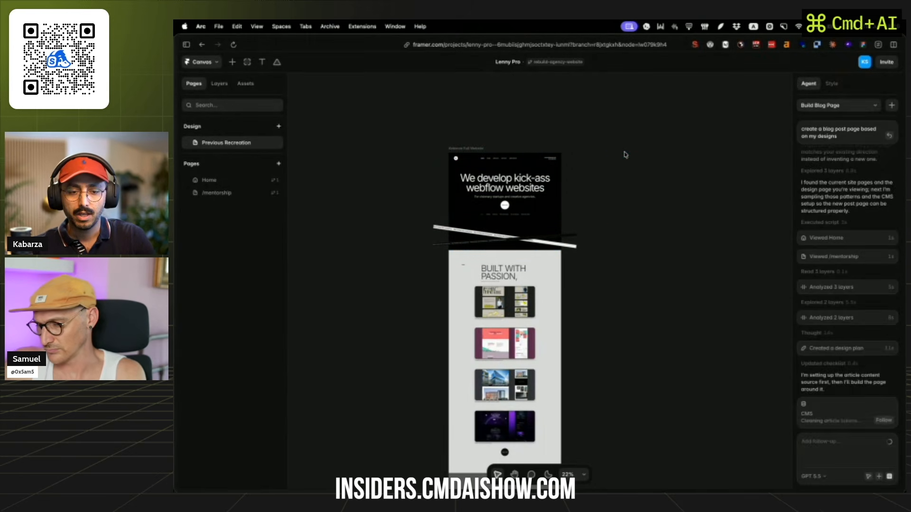
- Start a new agent chat with the full website frame selected on the canvas
left_click(457, 148)
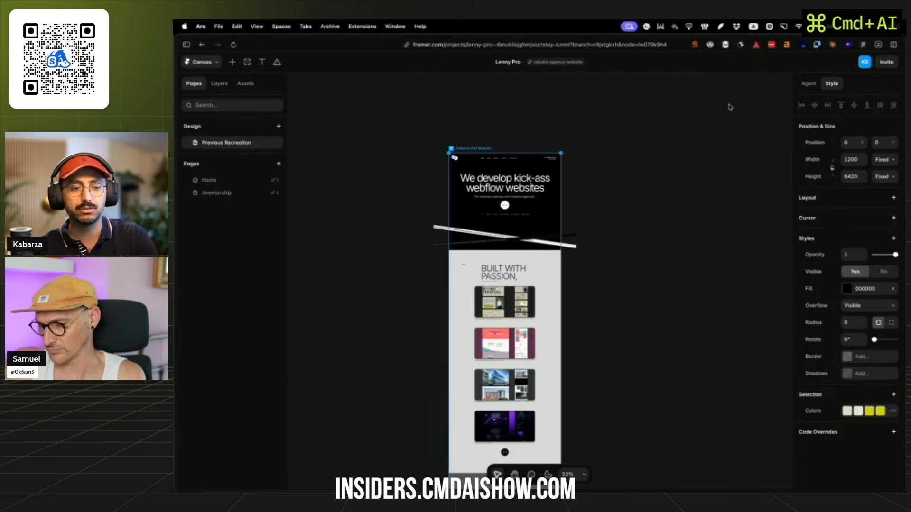
left_click(813, 86)
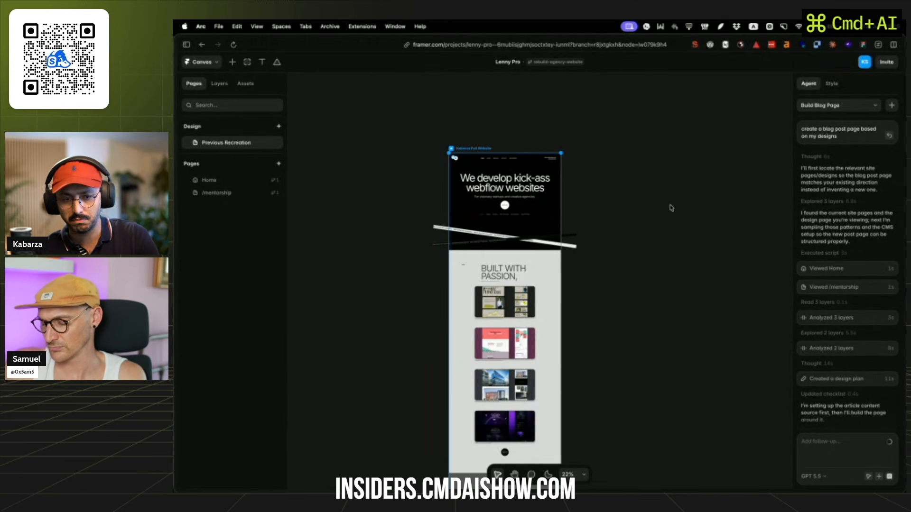
left_click(893, 106)
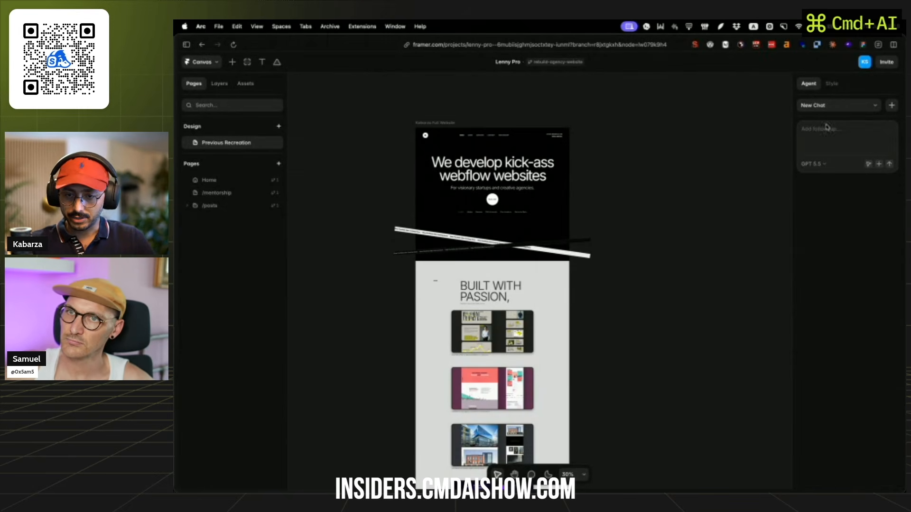
left_click(436, 122)
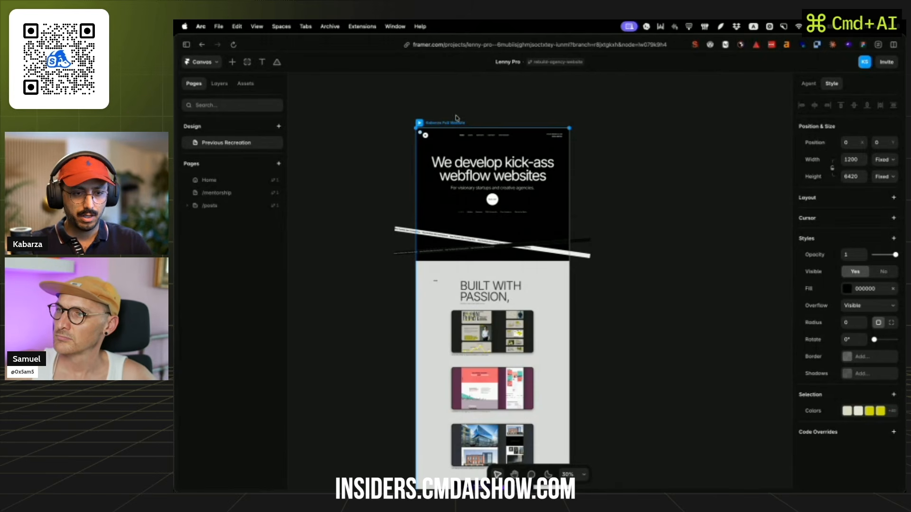
left_click(808, 83)
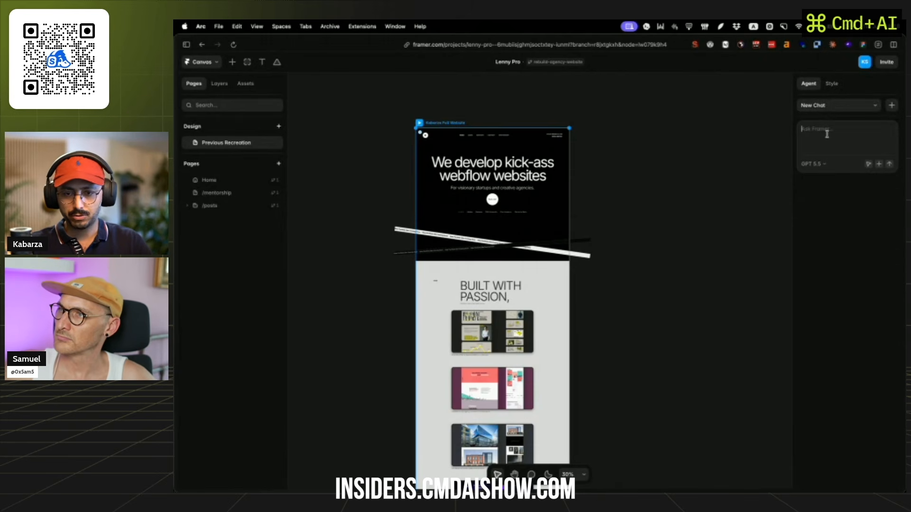
- Enter the agent prompt "create 5 variation of my hero section, with cool webgl graphics on the canvas (design)", keeping GPT 5.5 as the model
type("ct")
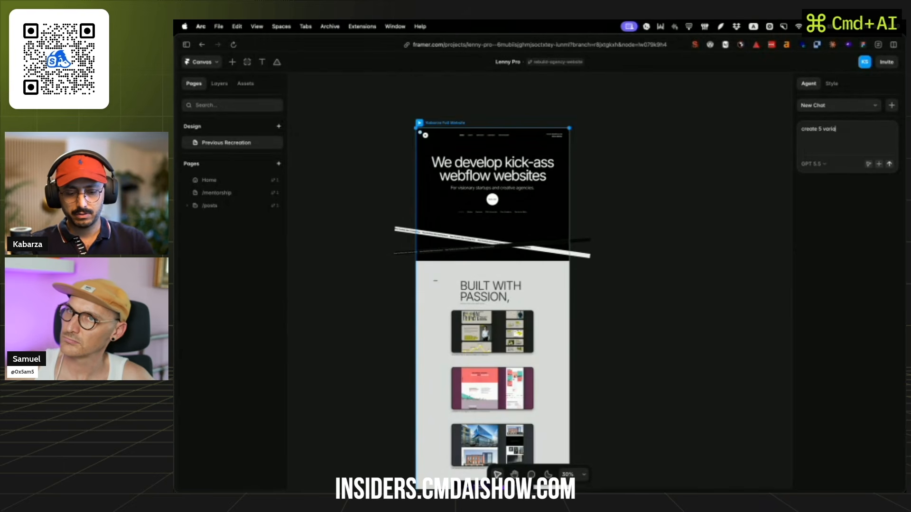
type("eate 5 variation of my hero se")
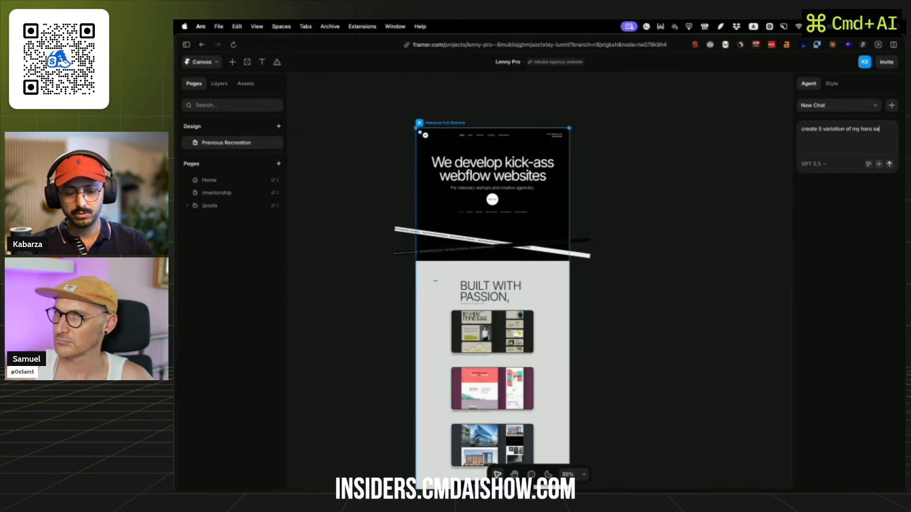
type("ction, with")
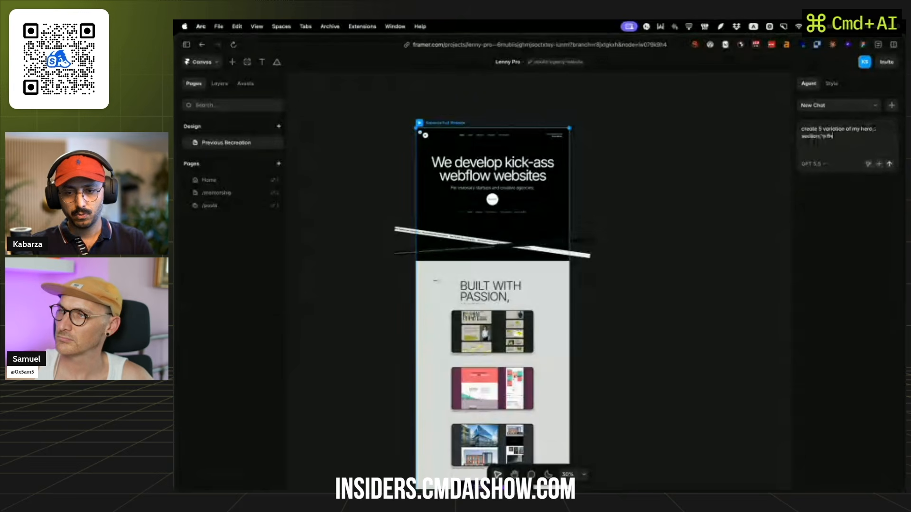
type(" cool webgl gra")
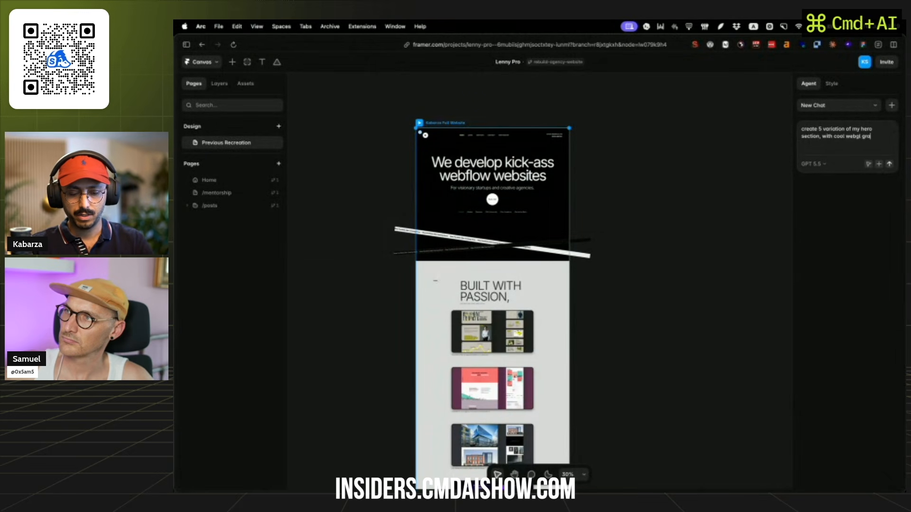
type("phics on the canvas (design)")
left_click(812, 164)
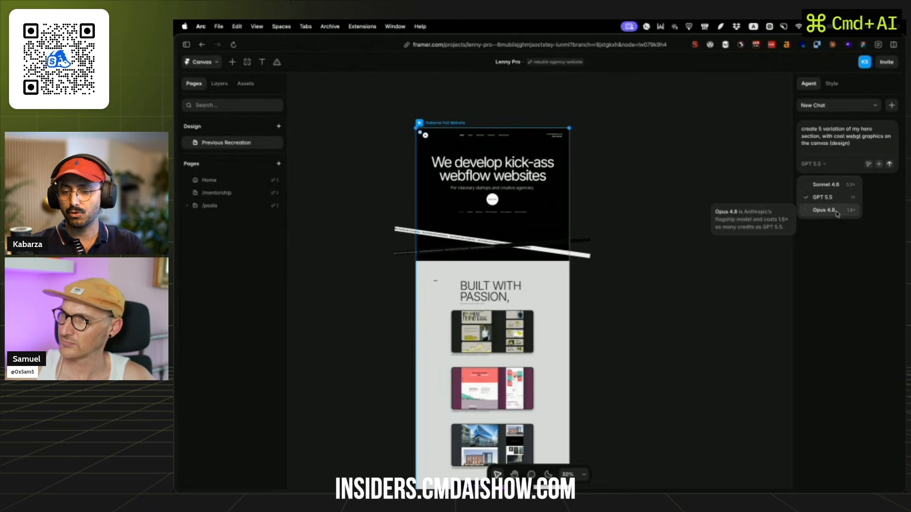
left_click(887, 184)
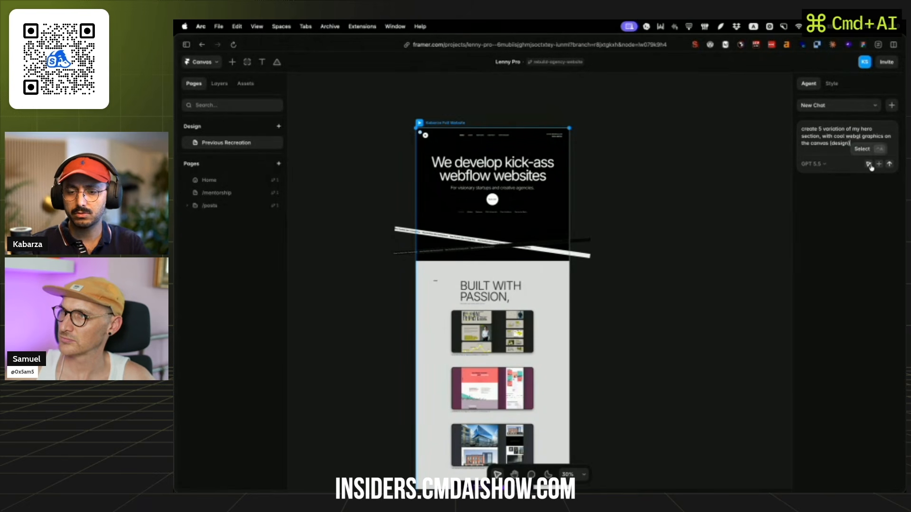
- Attach the full website frame to the prompt as a reference and send the prompt to the agent
left_click(870, 166)
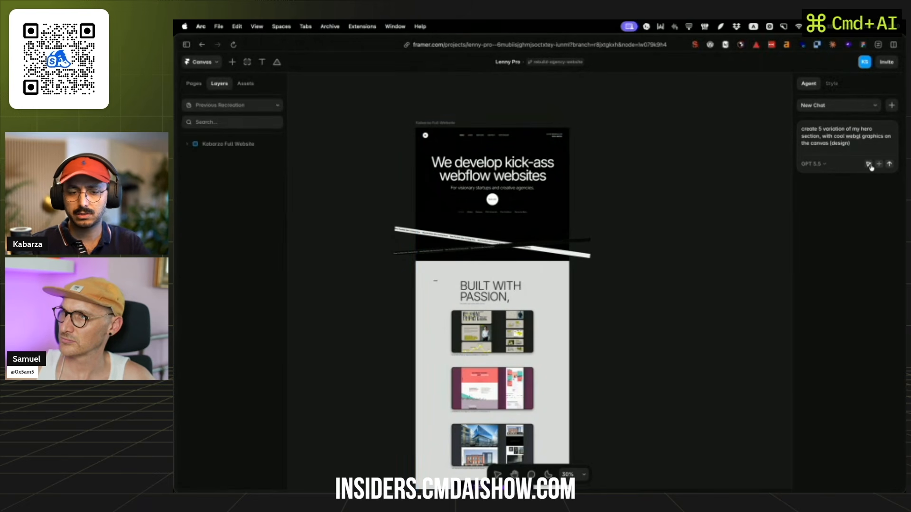
left_click(436, 122)
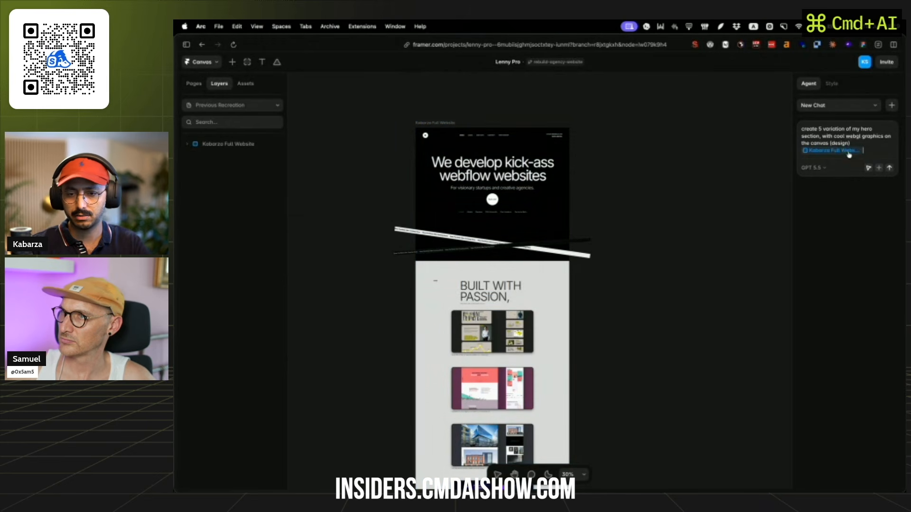
left_click(879, 169)
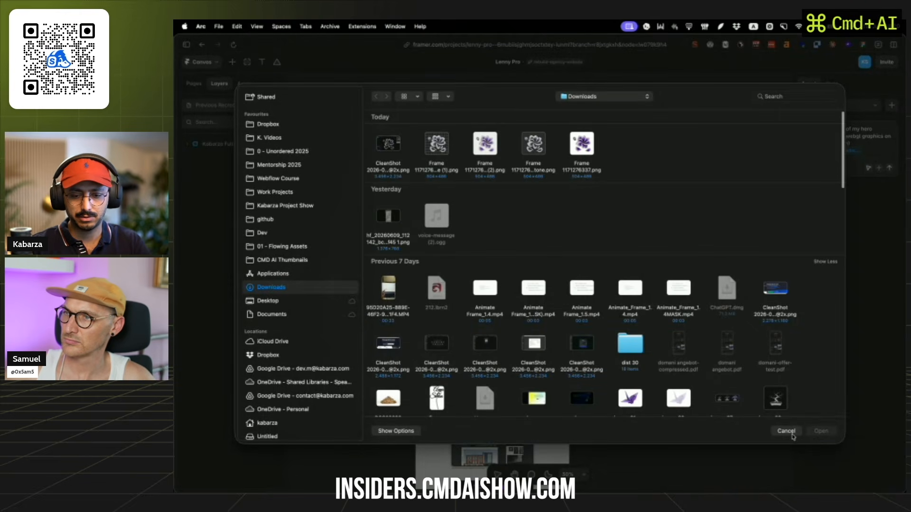
left_click(789, 431)
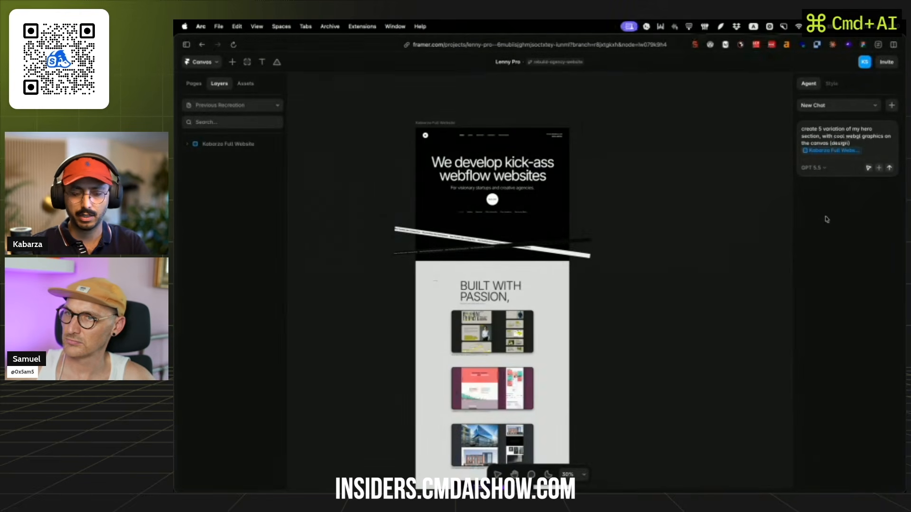
left_click(890, 169)
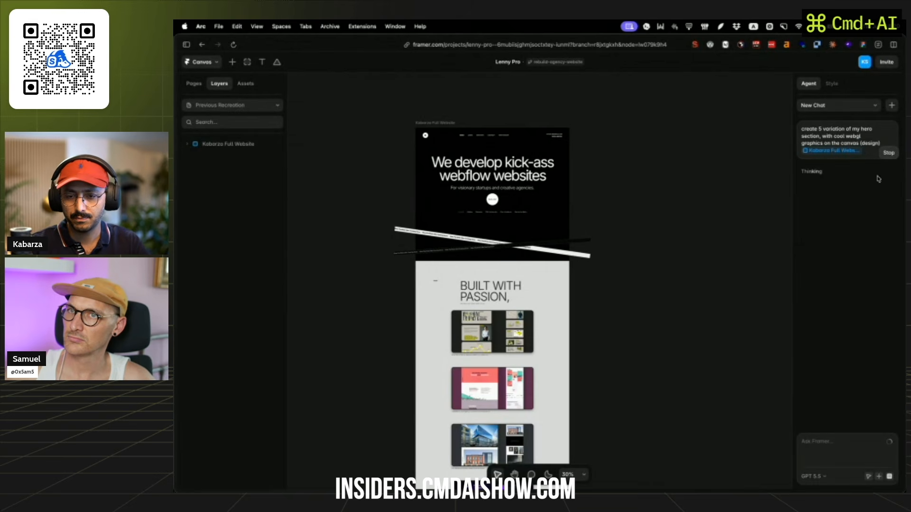
- Examine the hero section copies the agent places beside the full website frame and the project's page list
scroll(655, 220, "right", 1)
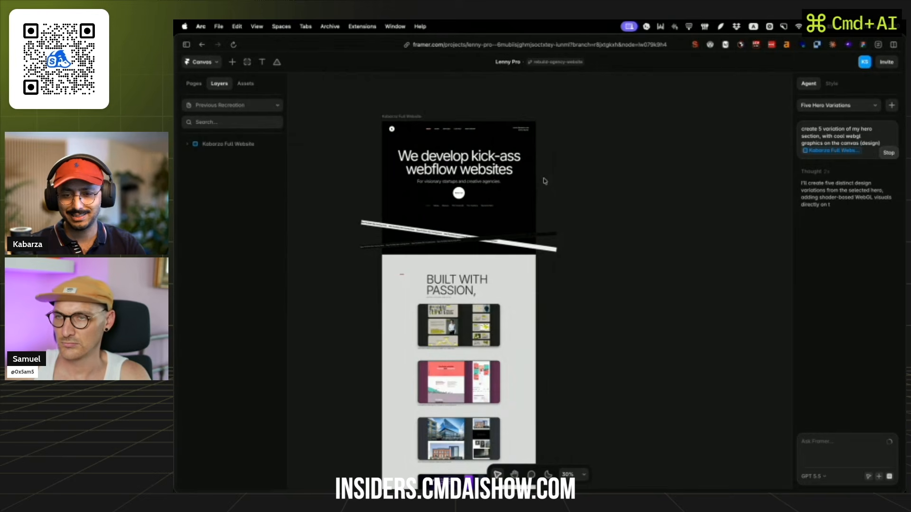
left_click(401, 117)
left_click(336, 102)
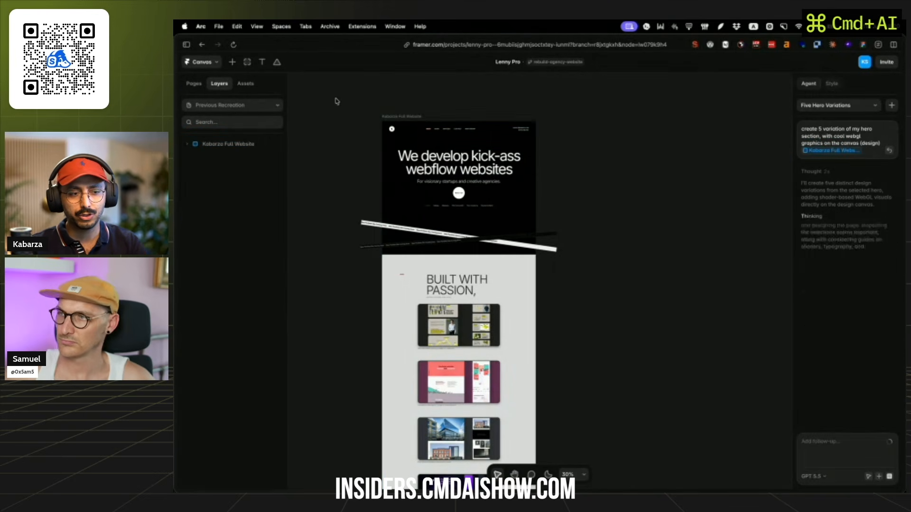
left_click(194, 83)
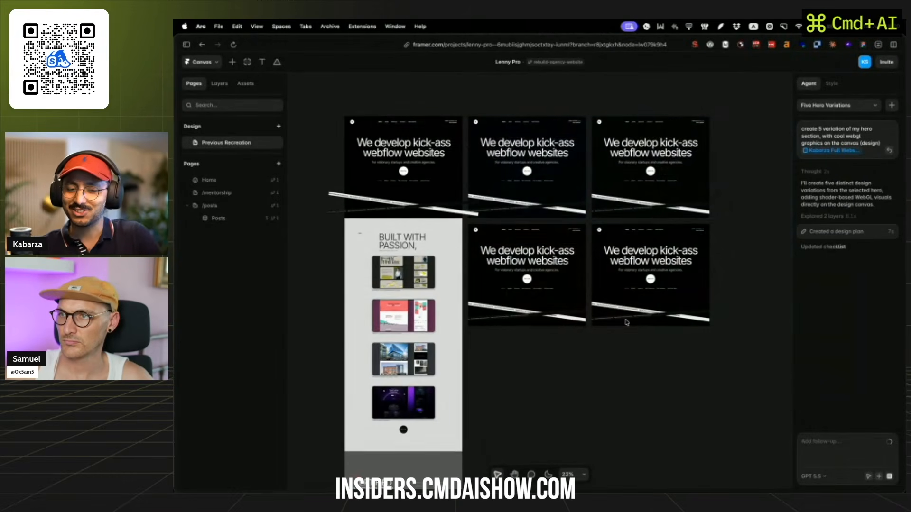
scroll(664, 382, "up", 2)
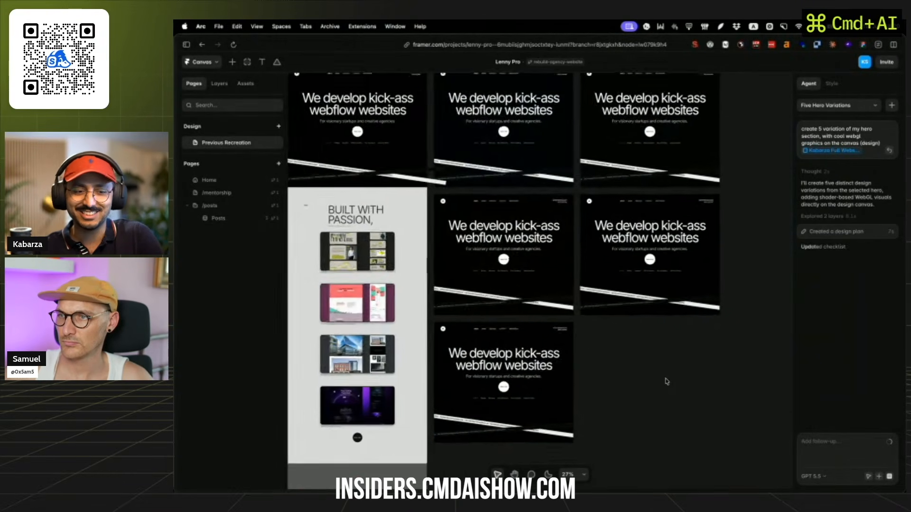
scroll(667, 382, "left", 1)
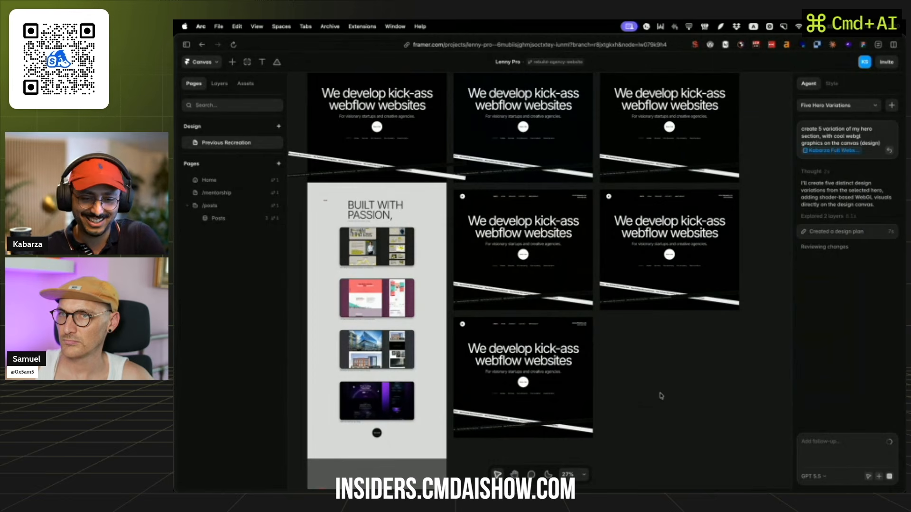
scroll(661, 396, "up", 2)
scroll(661, 397, "left", 1)
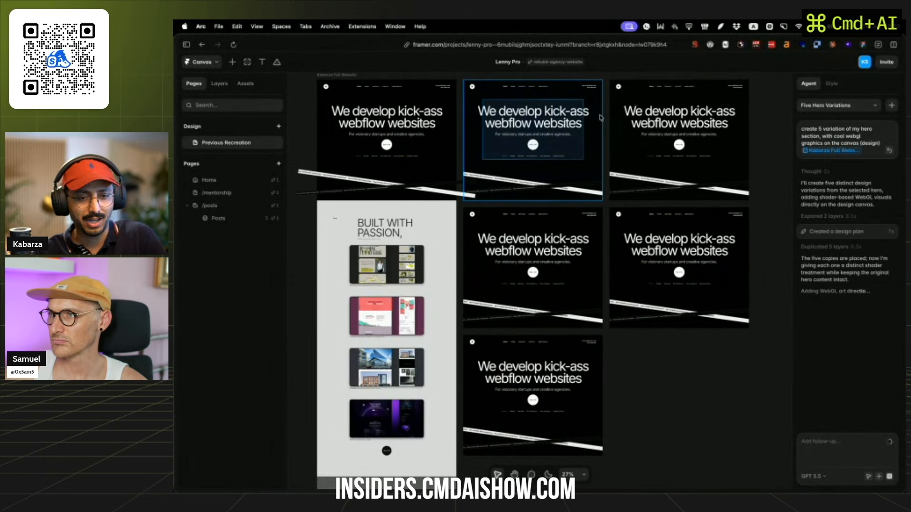
- Review the agent's available models, keeping GPT 5.5, and examine the five generated WebGL hero variations on the canvas
left_click(815, 477)
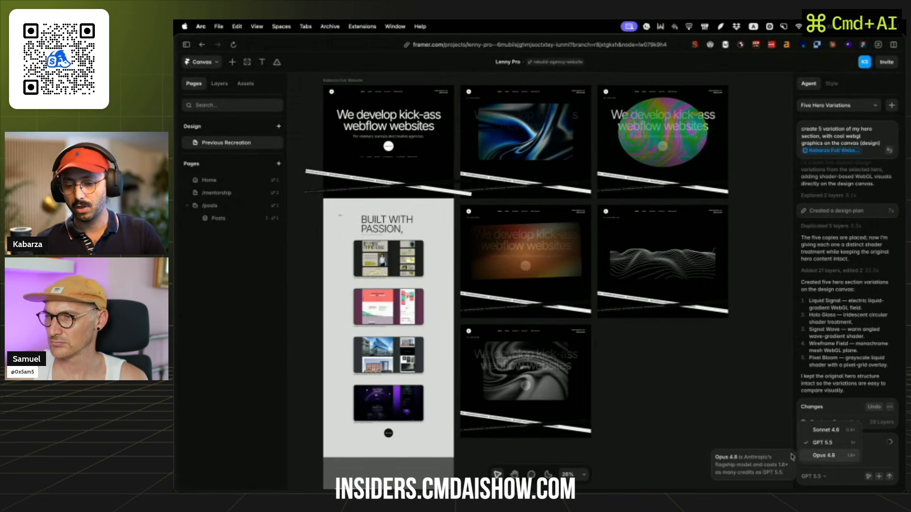
left_click(747, 445)
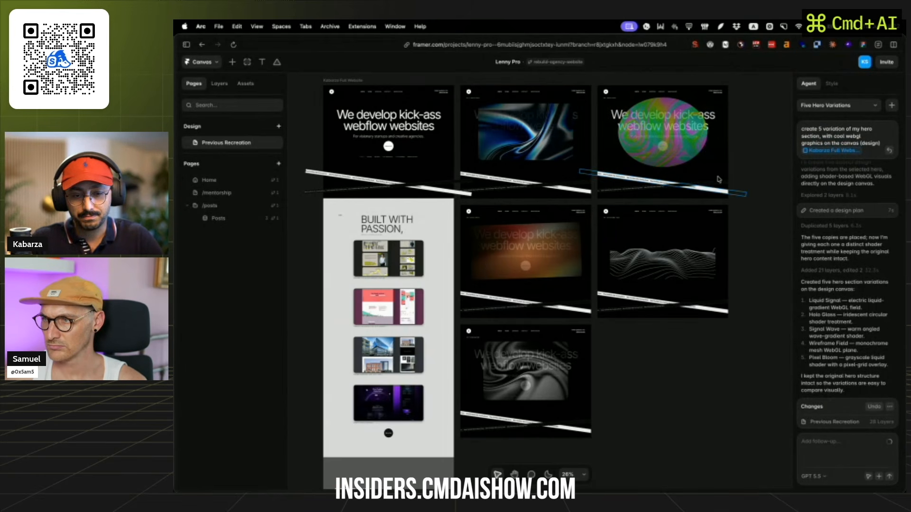
scroll(729, 304, "up", 5)
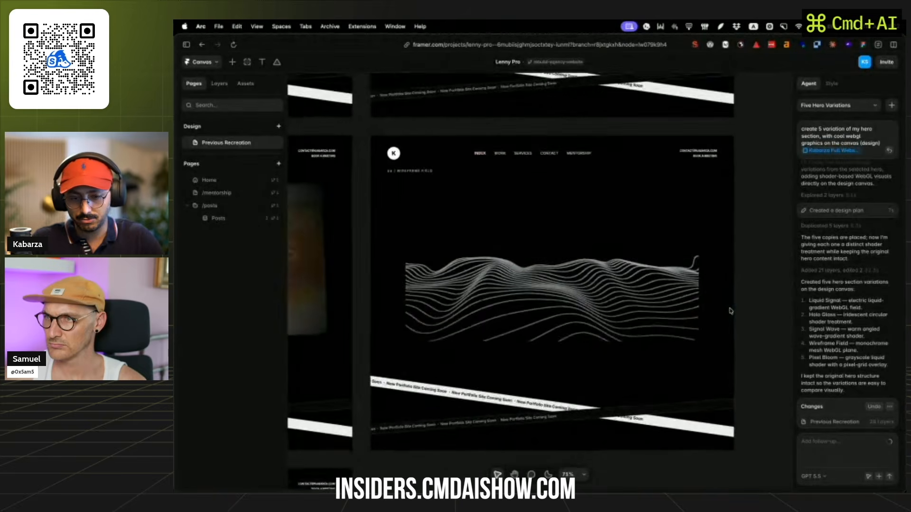
scroll(730, 311, "down", 5)
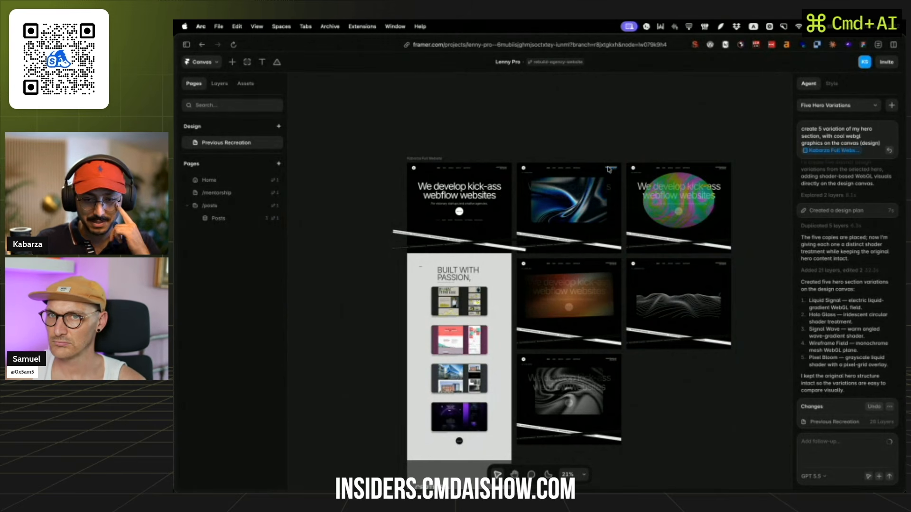
scroll(559, 169, "up", 4)
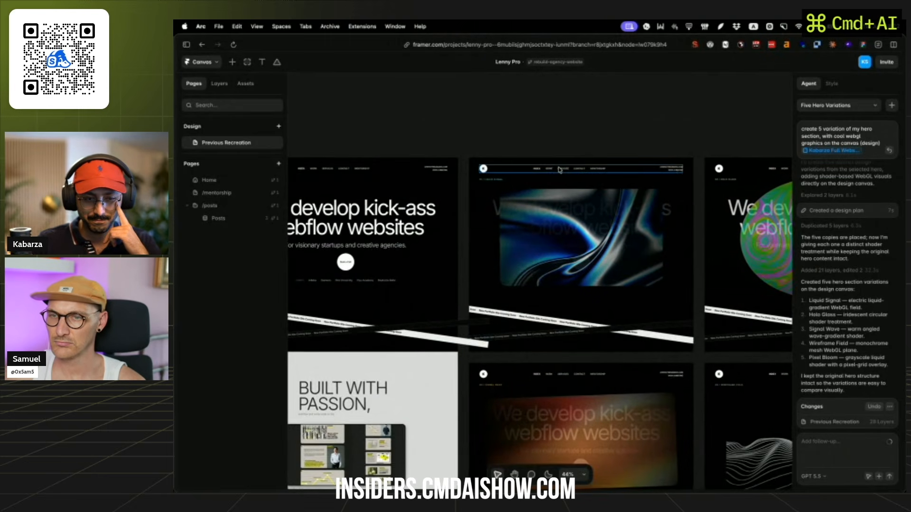
scroll(560, 170, "down", 4)
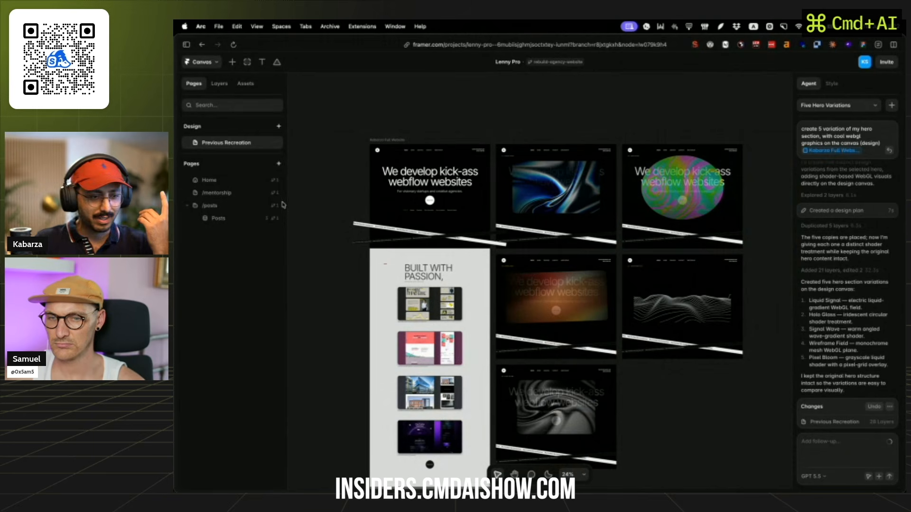
- Open the Posts detail page, switch to the Build Blog Page agent chat, and examine the generated article page
left_click(235, 219)
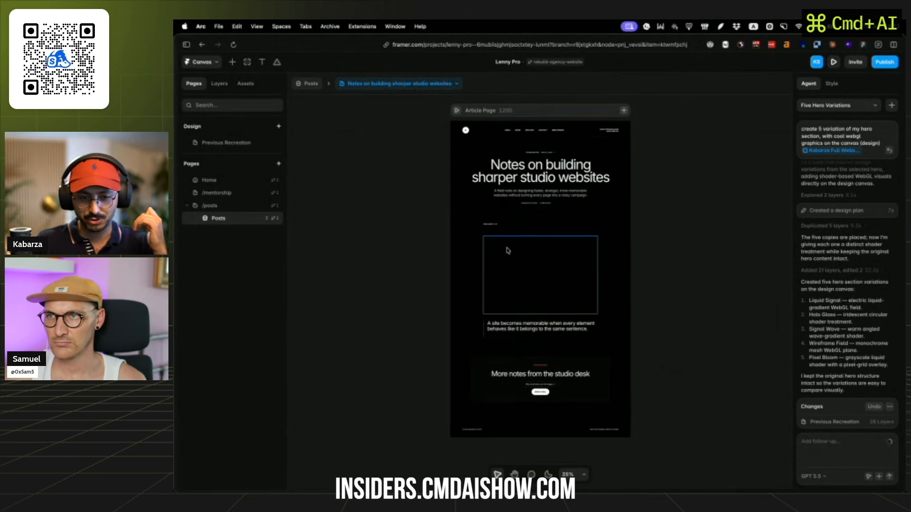
left_click(832, 109)
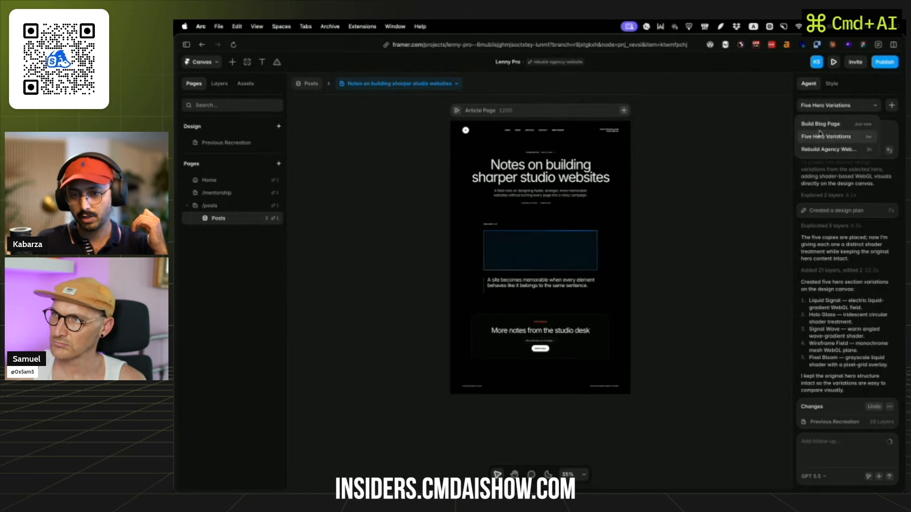
left_click(821, 125)
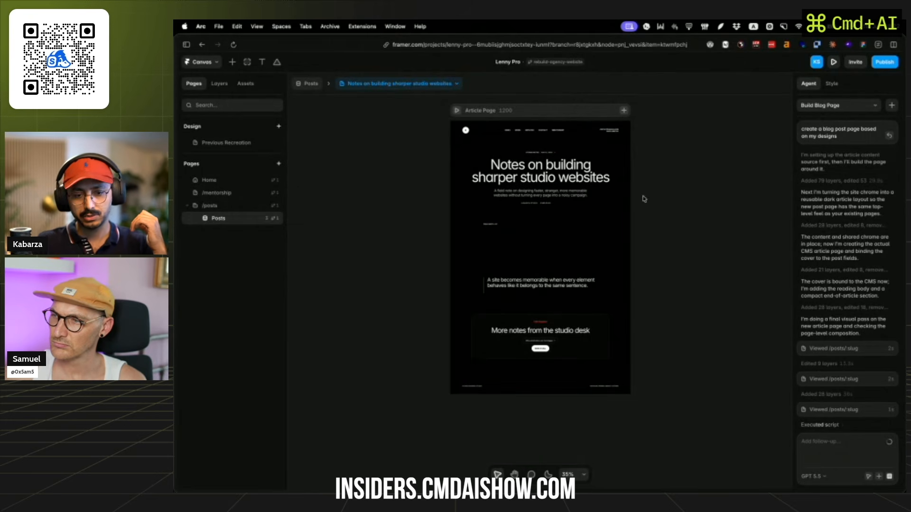
scroll(550, 185, "up", 5)
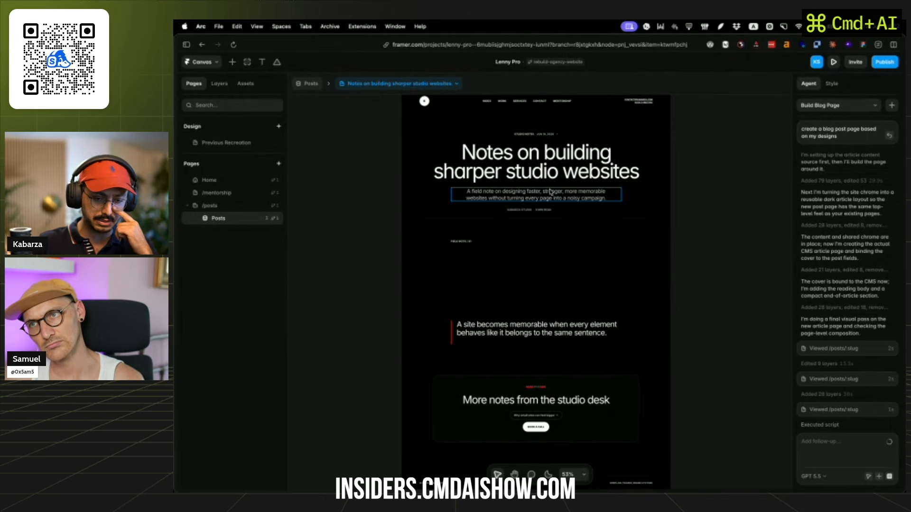
scroll(535, 230, "up", 1)
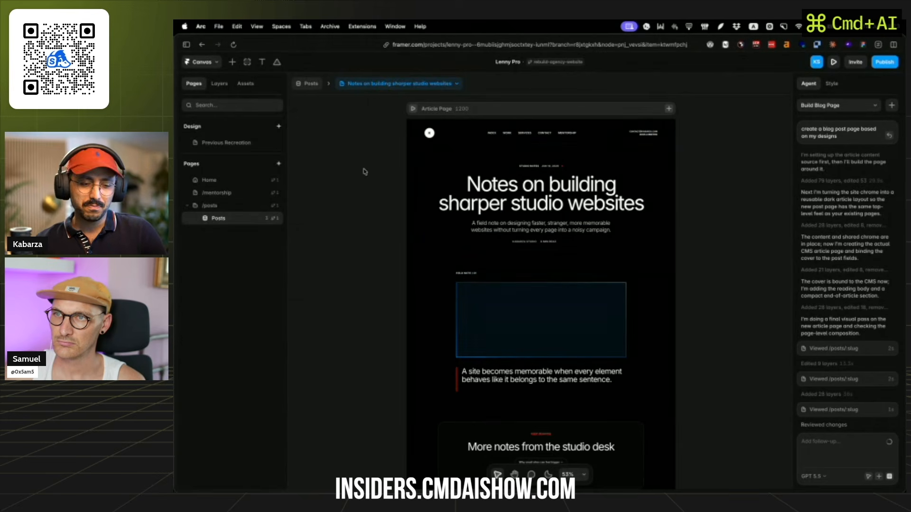
left_click(426, 117)
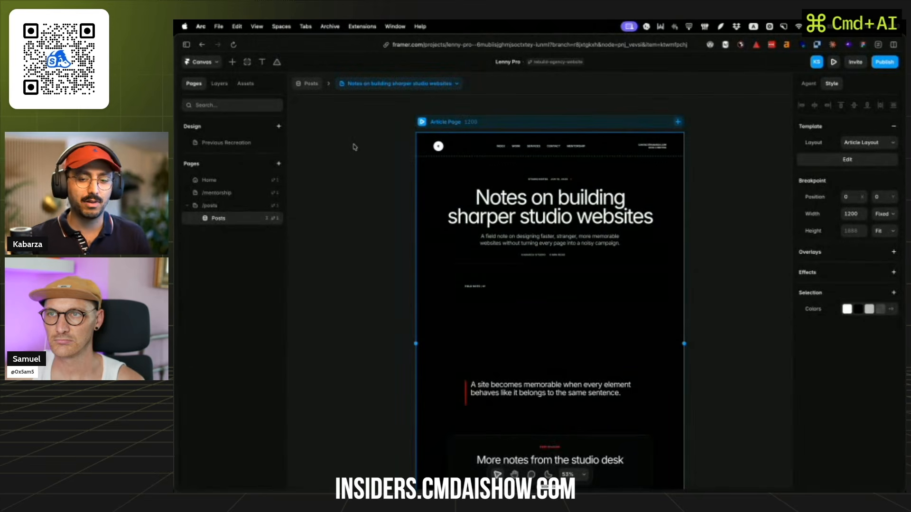
- Return to the Previous Recreation design page and inspect the wireframe hero variation and its neighbours up close
left_click(233, 142)
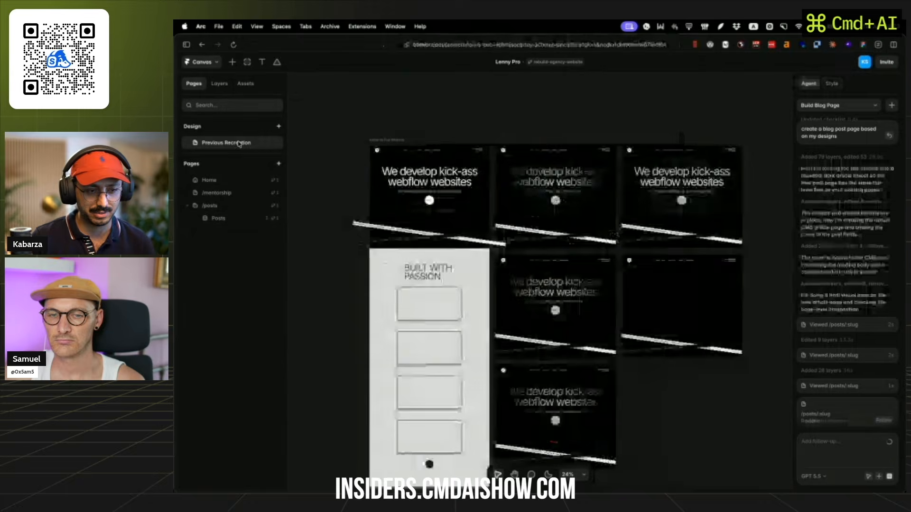
scroll(631, 324, "up", 5)
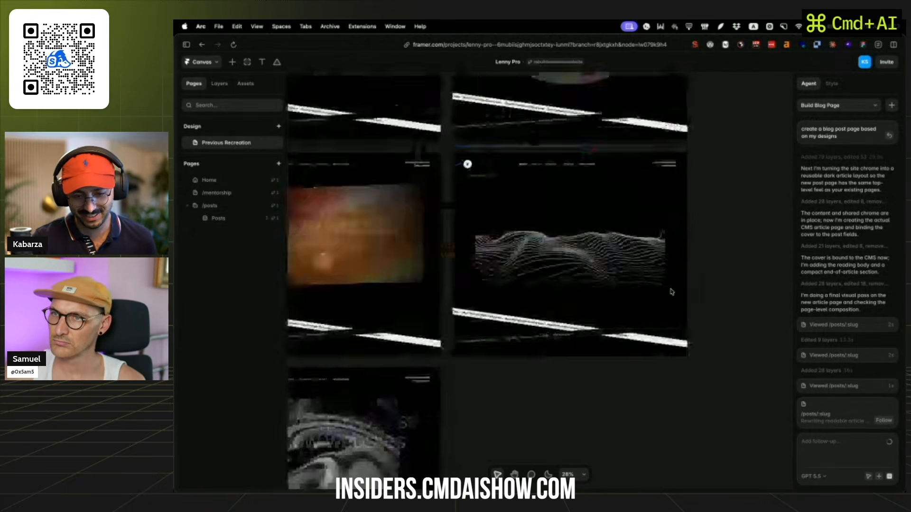
scroll(672, 292, "down", 5)
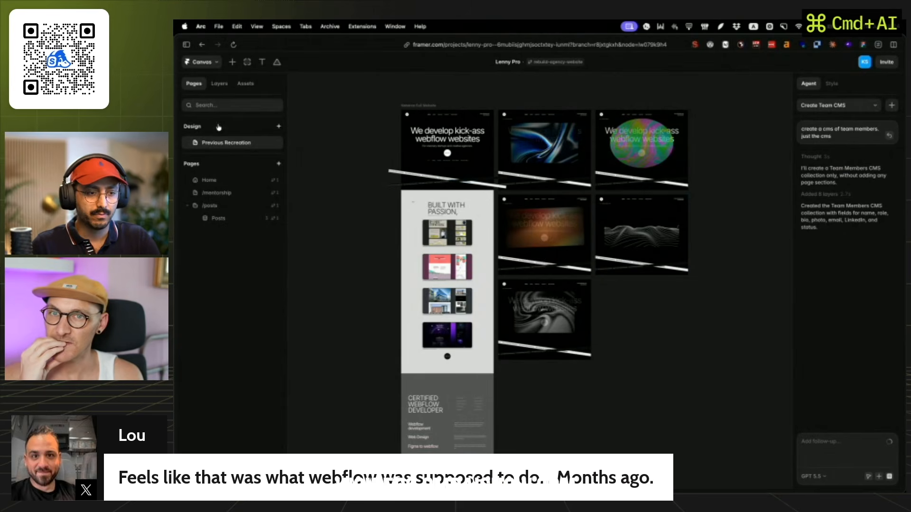
- Go to the project's CMS and open the Team Members collection
left_click(209, 63)
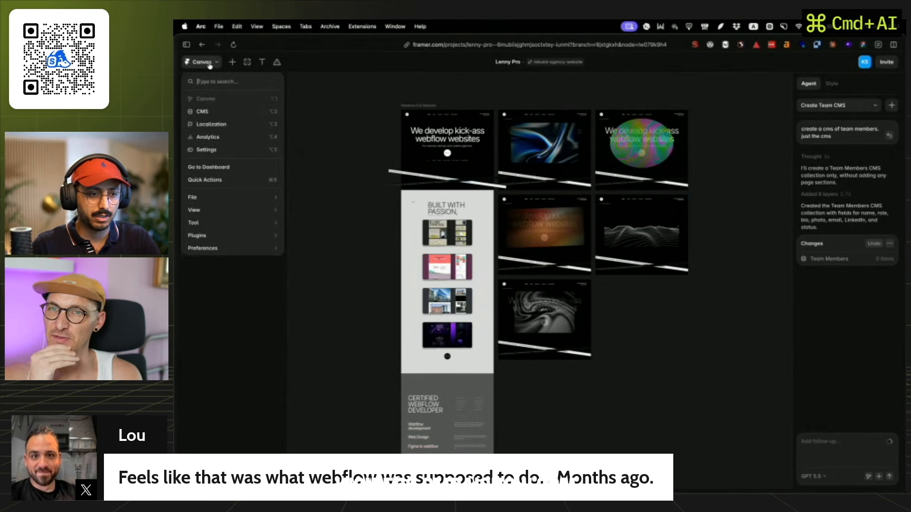
left_click(209, 112)
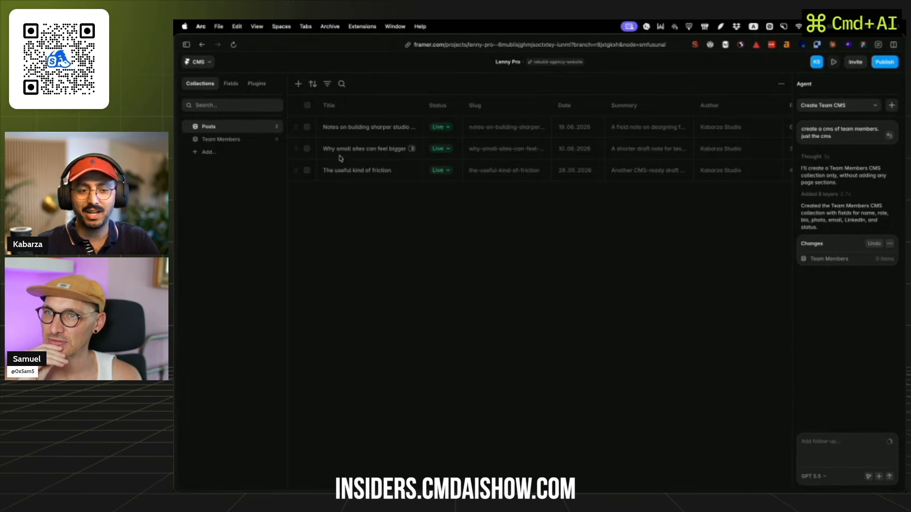
left_click(237, 140)
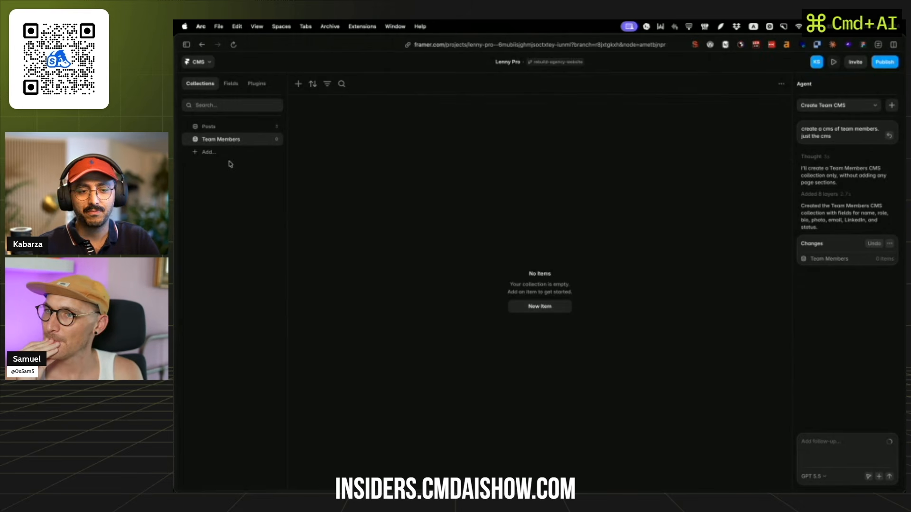
- Send the agent the follow-up prompt "add 10 team members each with their own catchphrase" in the Create Team CMS chat
left_click(828, 441)
type("at")
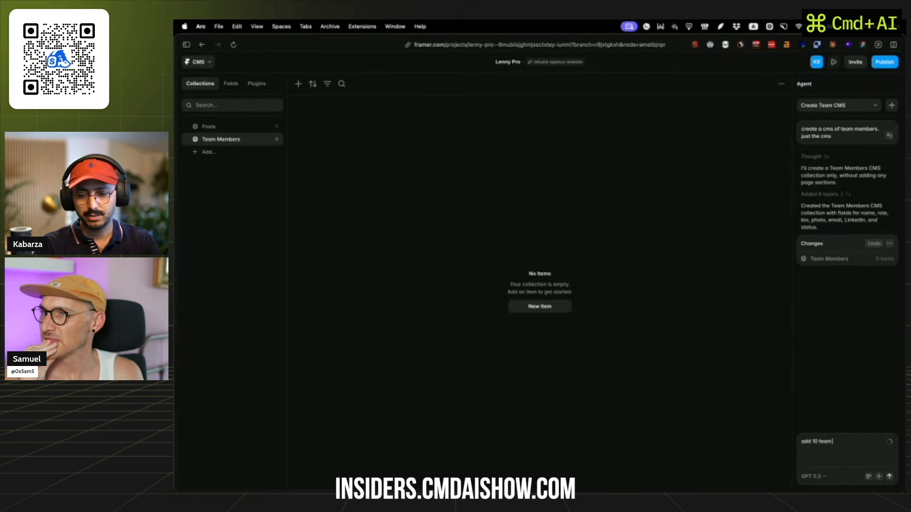
type("d 10 team members each with their own catchphrase")
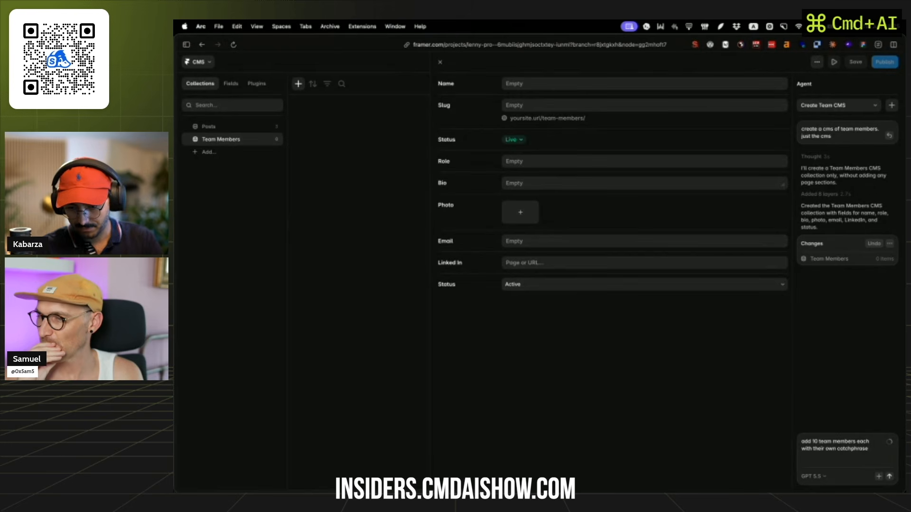
key("Return")
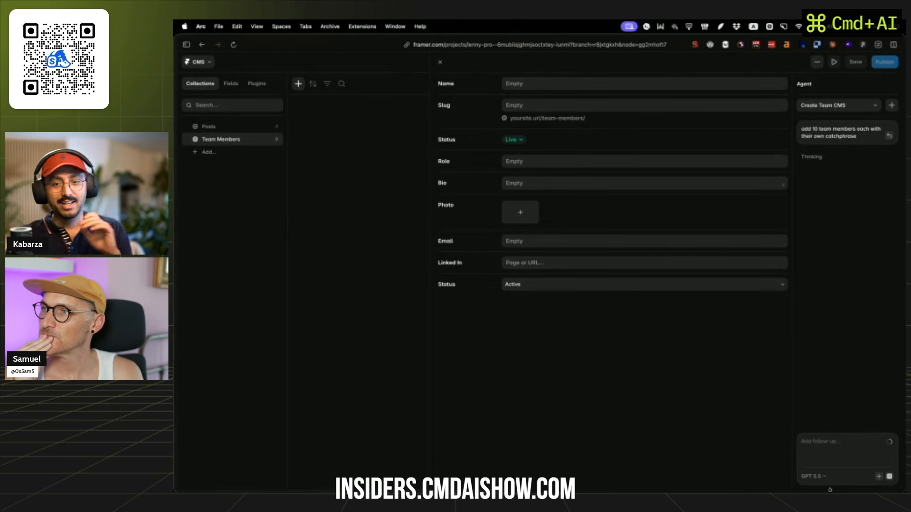